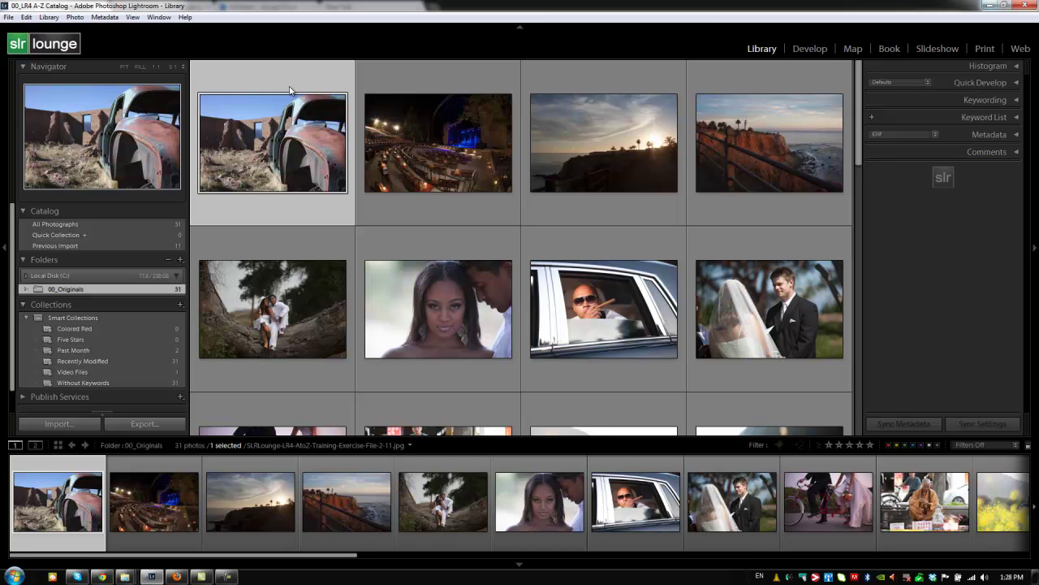
Give the car photo a five-star rating, stepping up through 1 to 5 stars.
right_click(289, 91)
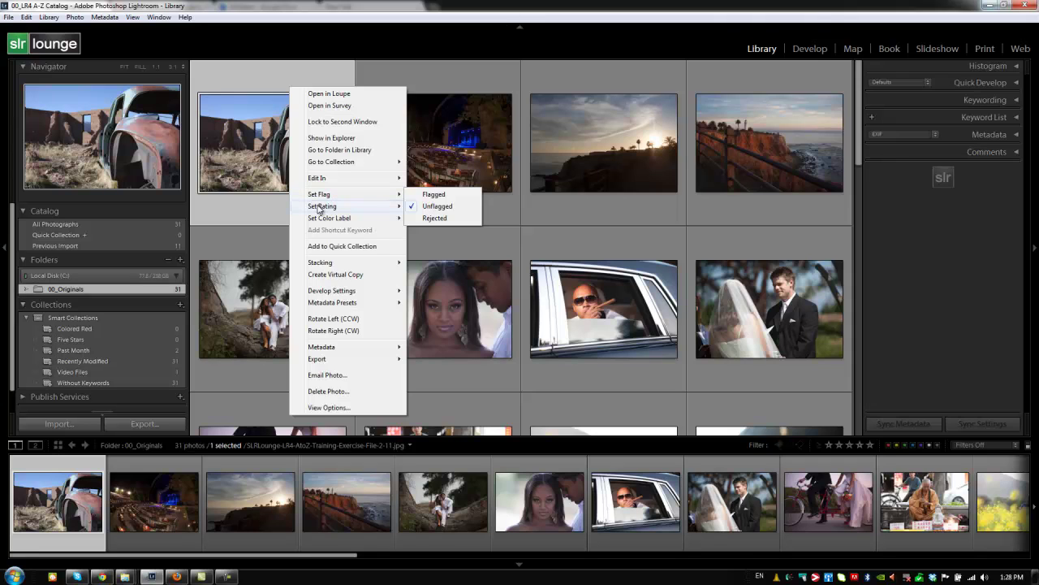
mouse_move(320, 210)
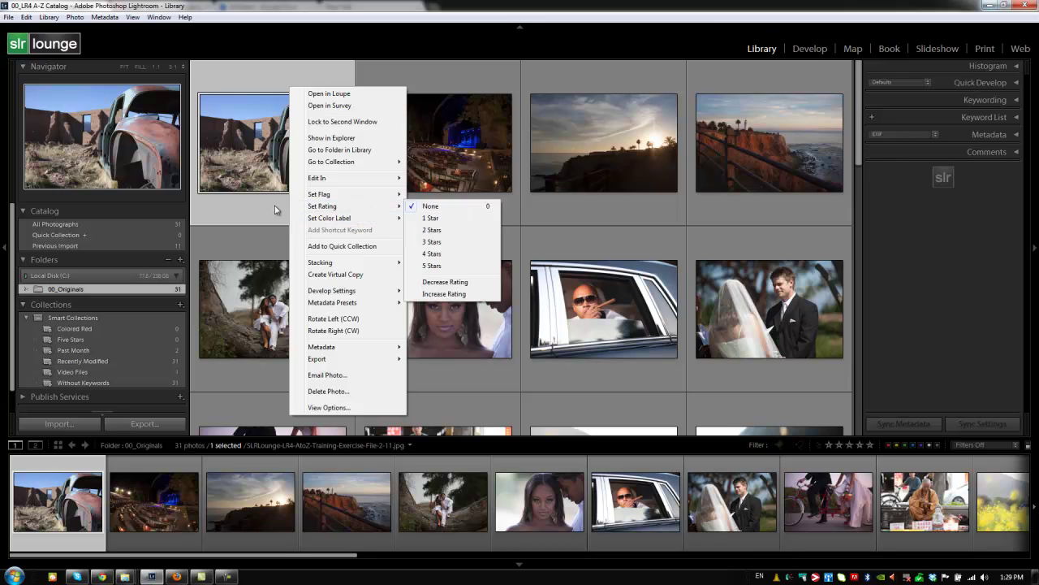
click(246, 124)
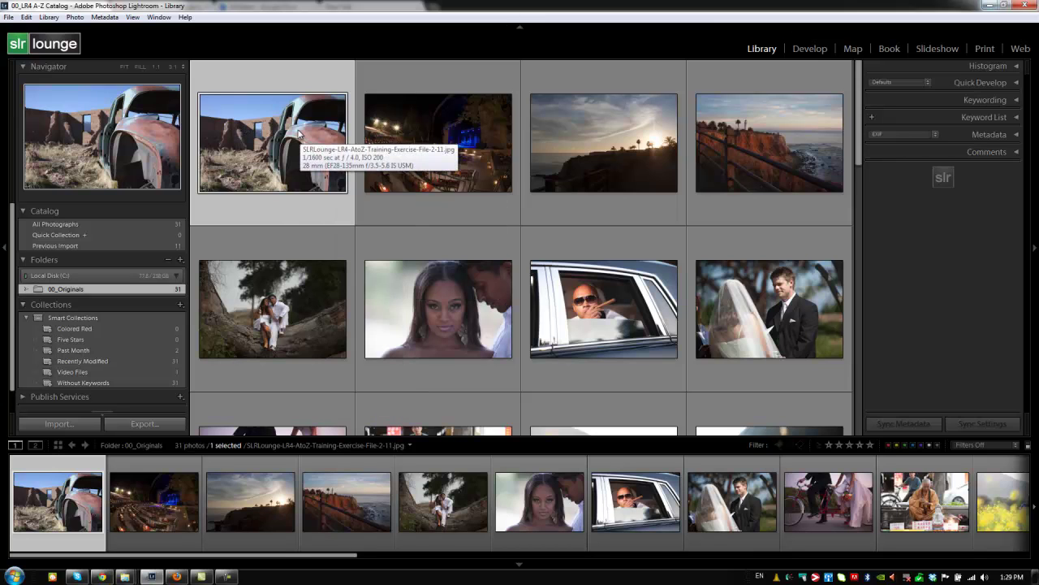
key(1)
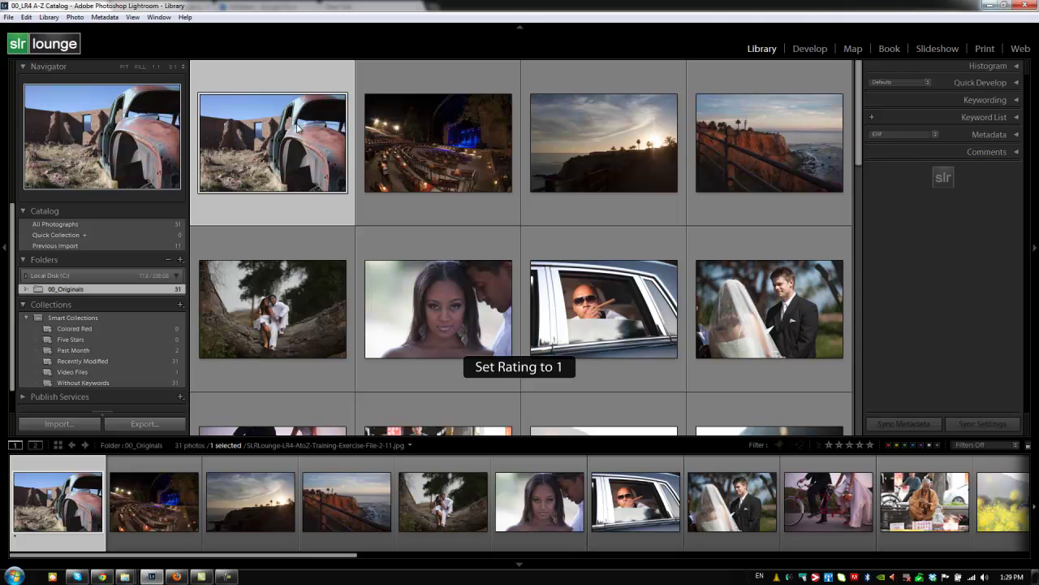
key(2)
key(3)
key(4)
key(5)
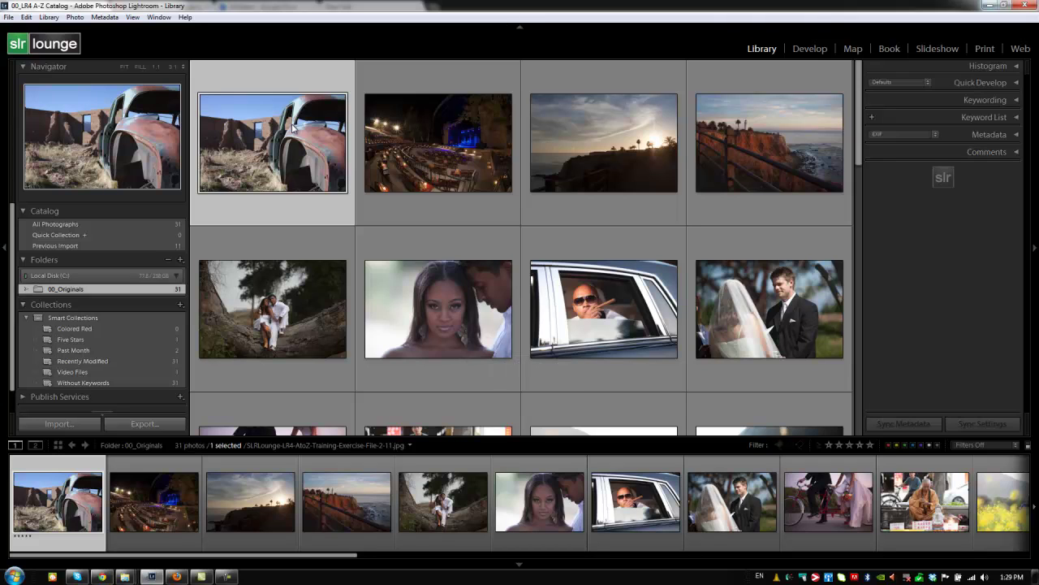
Cycle the car photo's colour label through red, yellow, green and blue twice, ending on Blue.
key(6)
key(7)
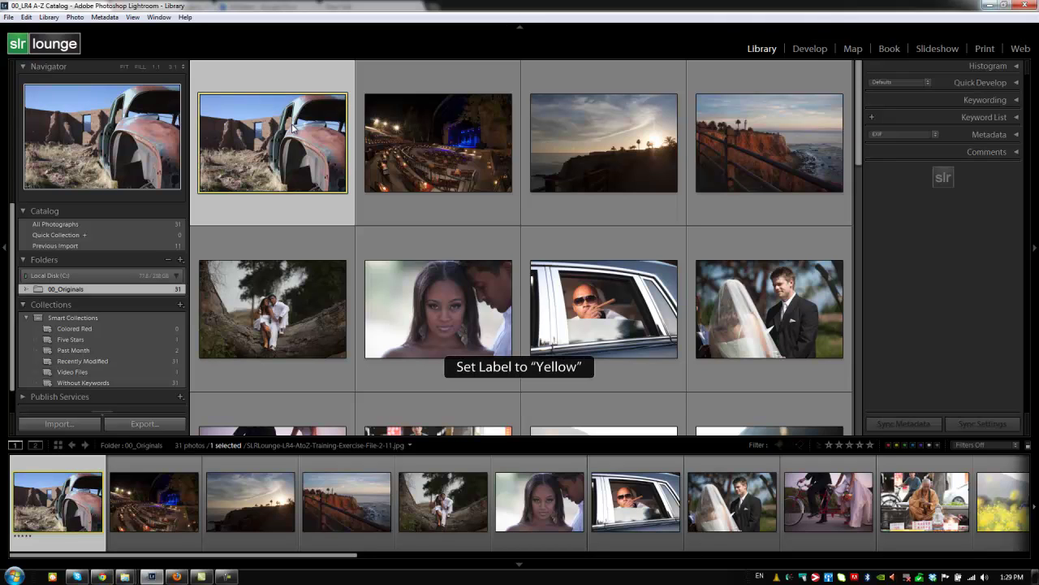
key(8)
key(9)
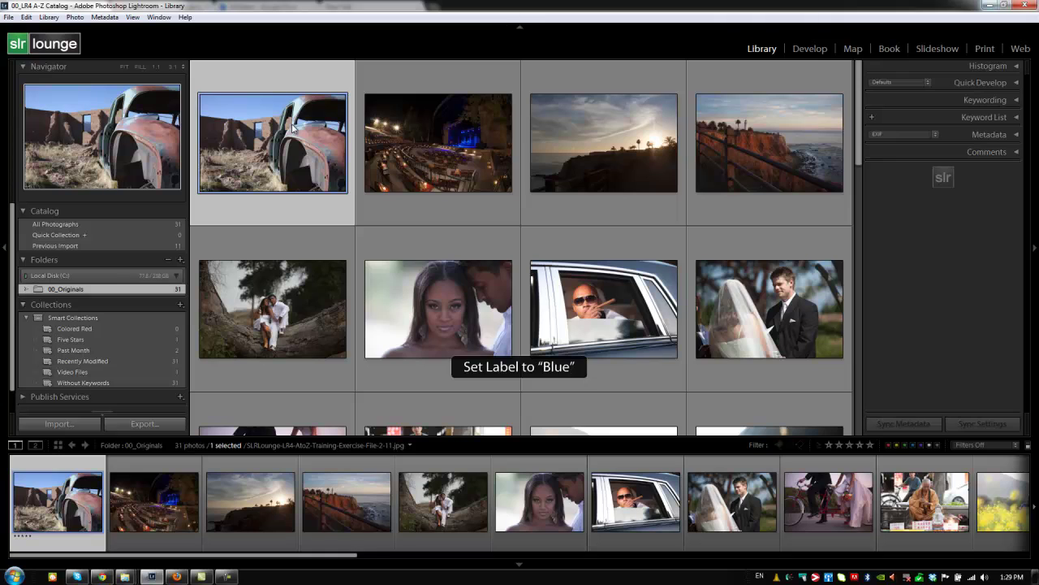
key(6)
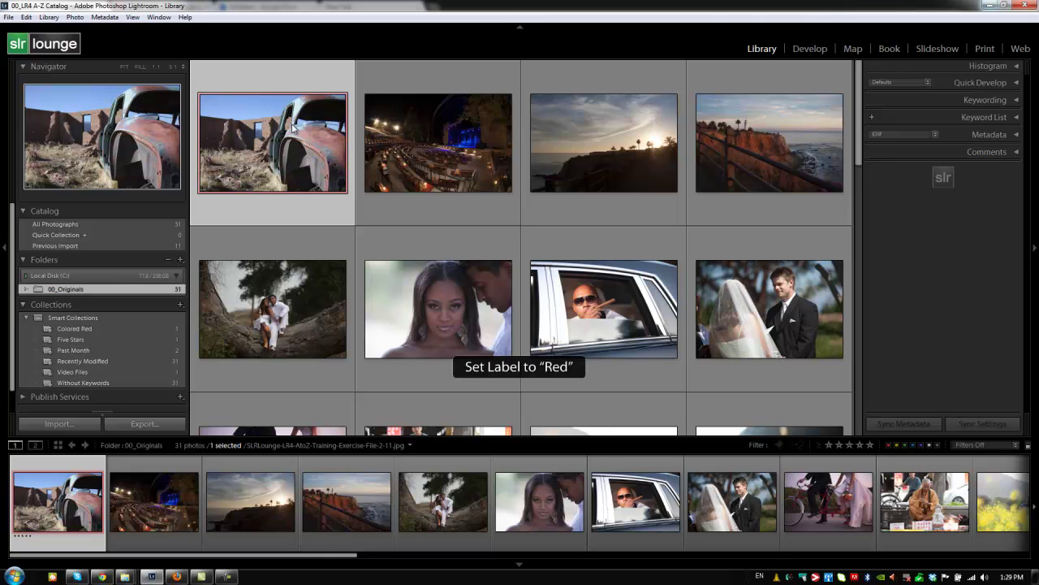
key(7)
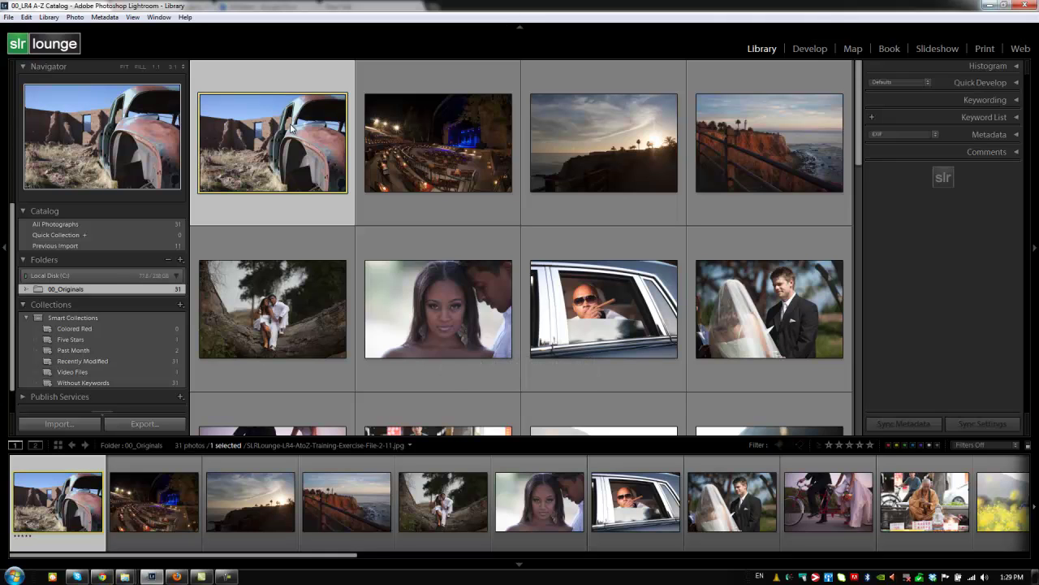
key(8)
key(9)
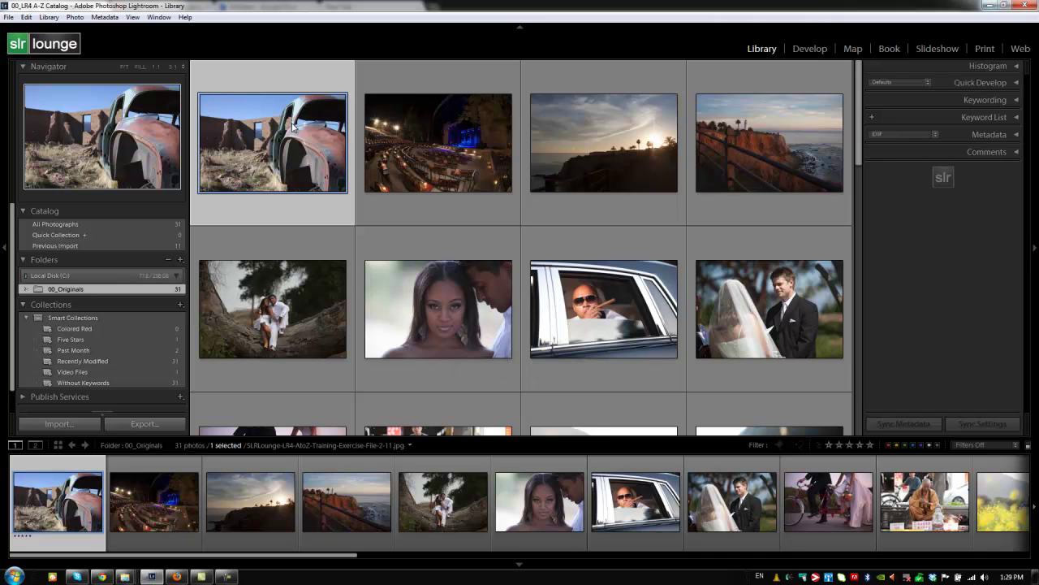
Clear the car photo's star rating, keeping its blue label.
right_click(289, 118)
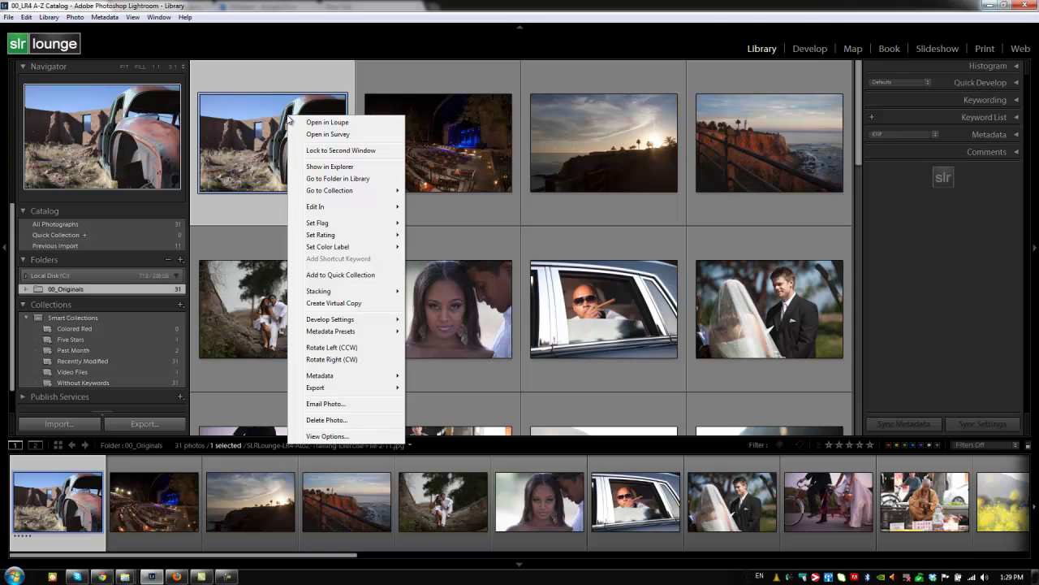
mouse_move(311, 247)
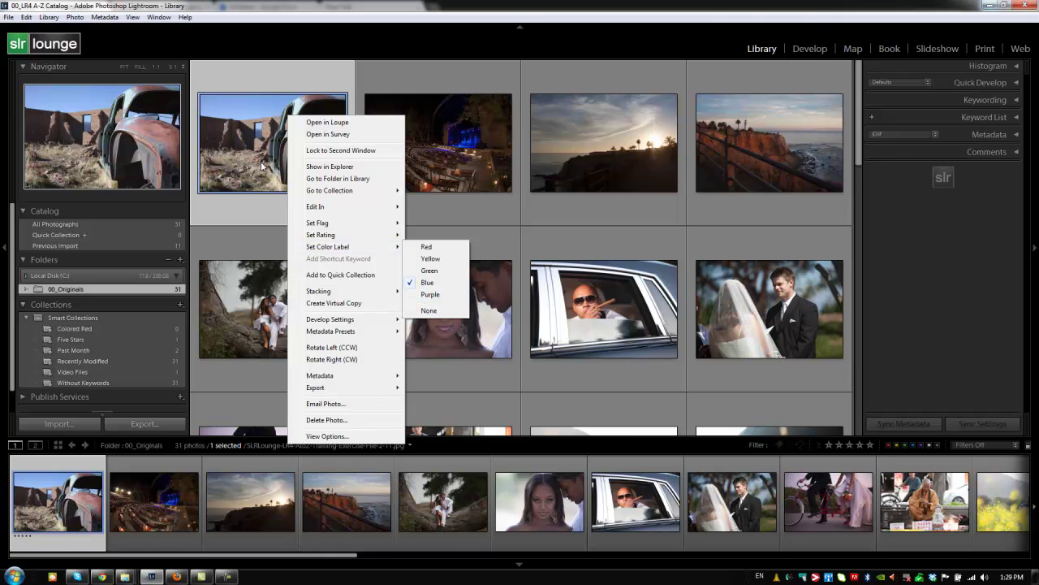
click(257, 139)
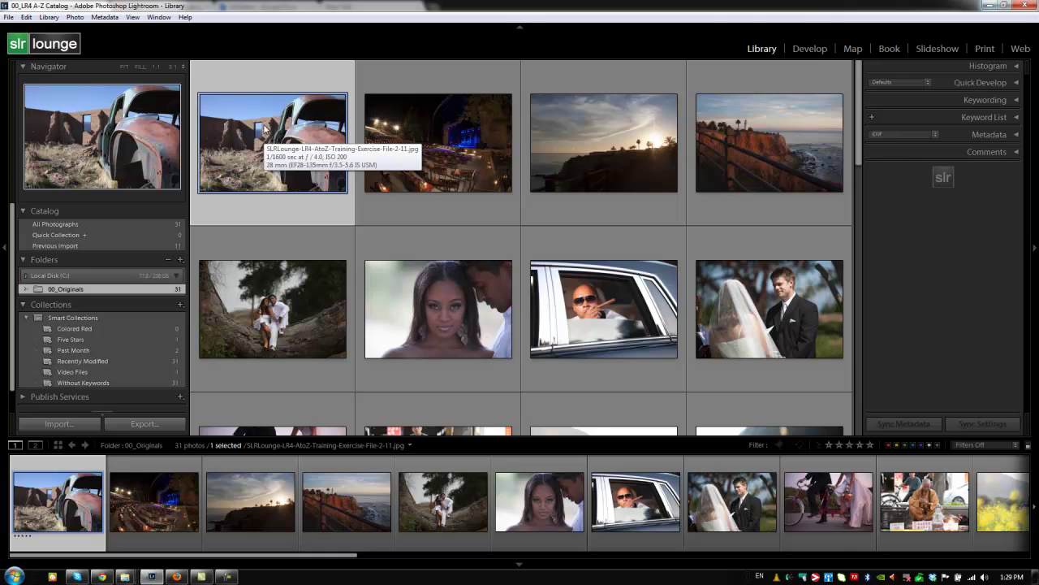
key(0)
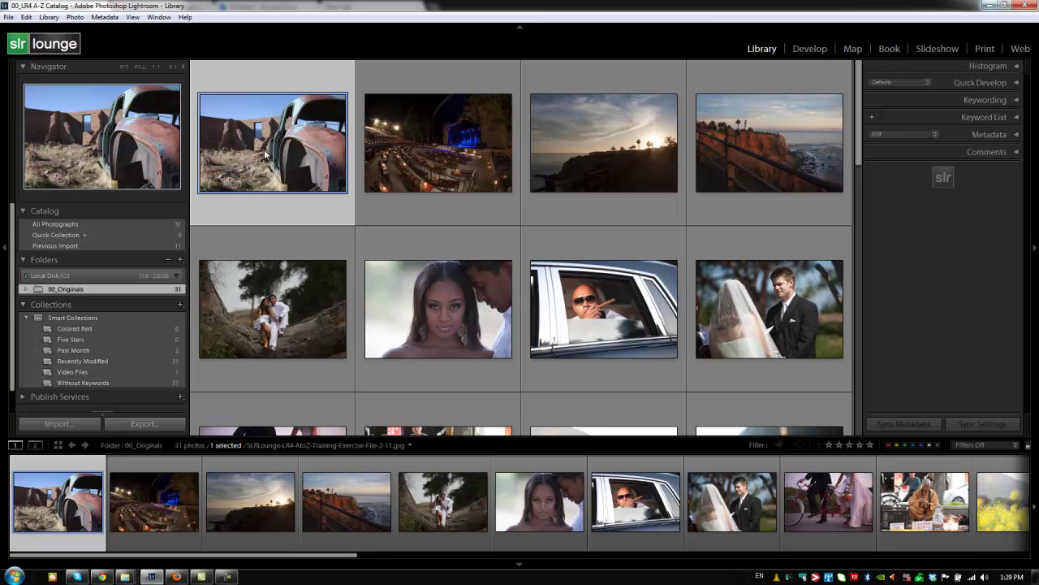
Remove the blue label from the car photo, then select all 31 photos.
right_click(286, 125)
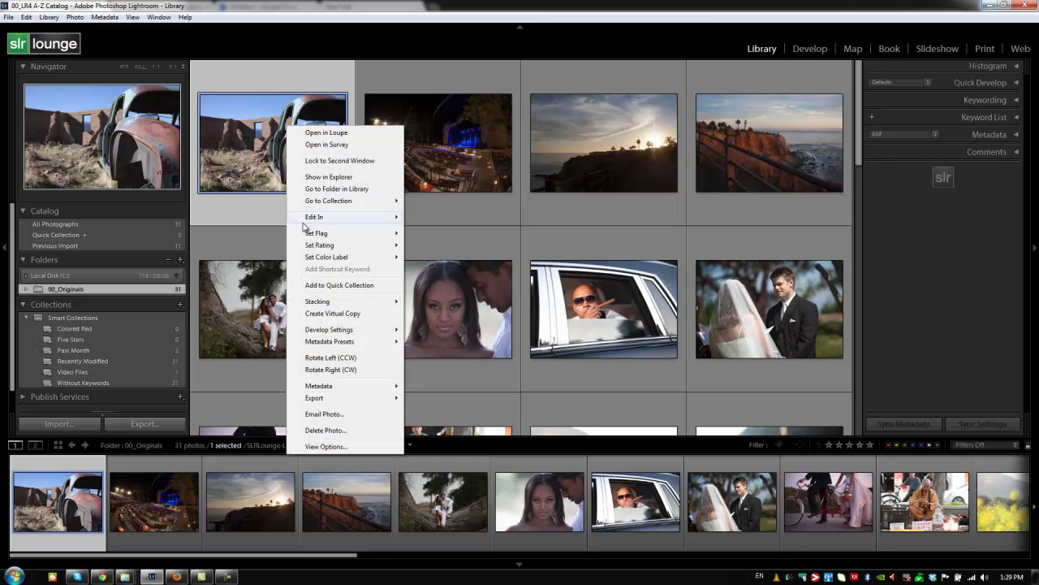
mouse_move(313, 258)
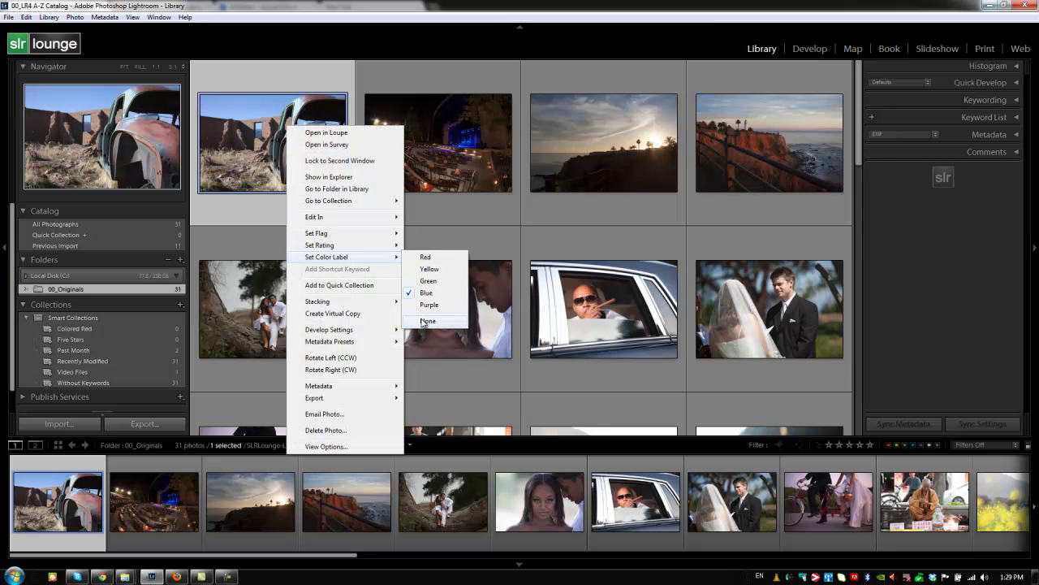
click(428, 305)
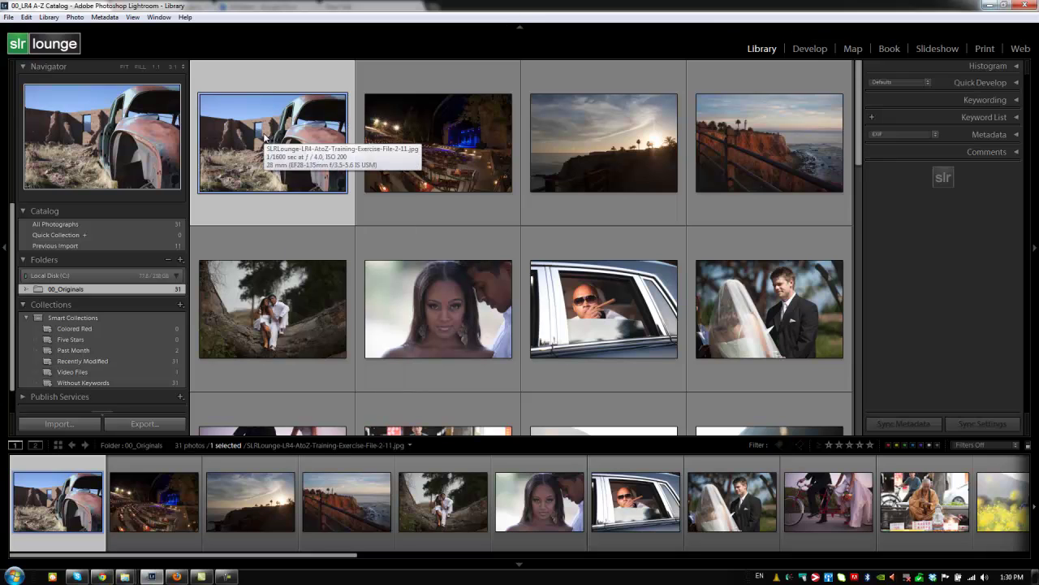
key(8)
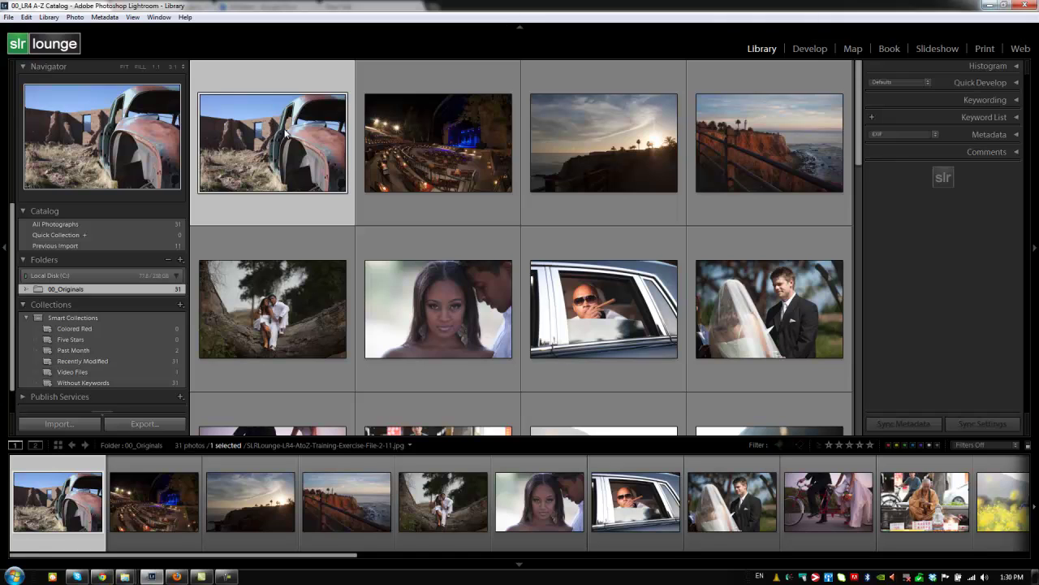
key(ctrl+a)
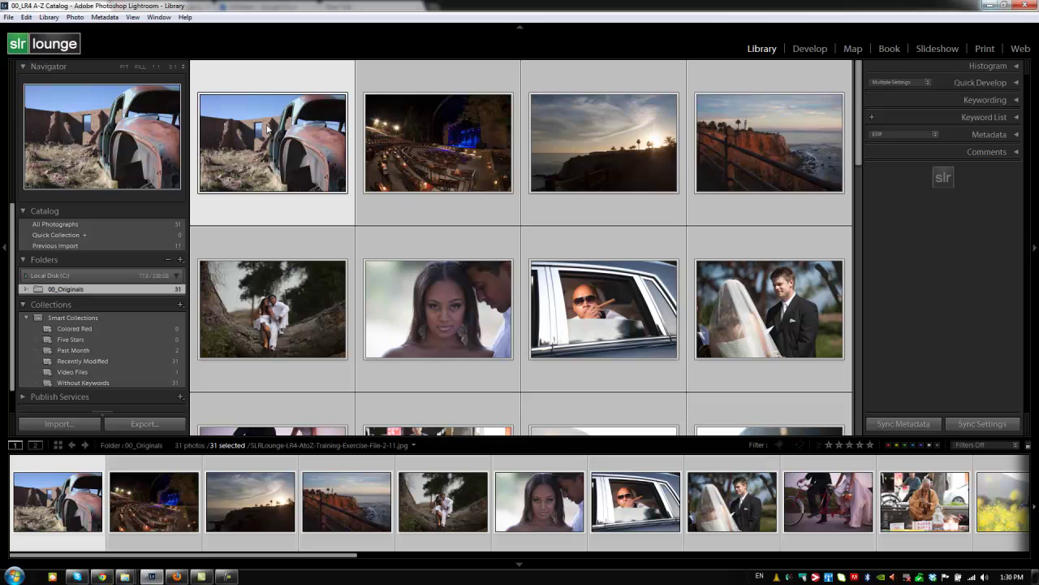
Apply and then remove a red label on all 31 photos, and clear their star ratings.
key(6)
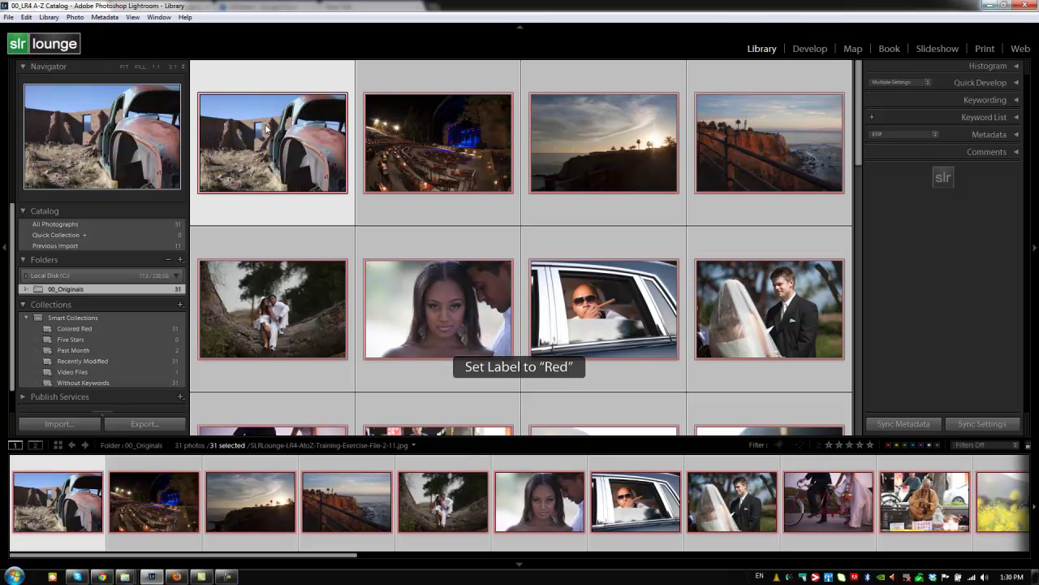
key(6)
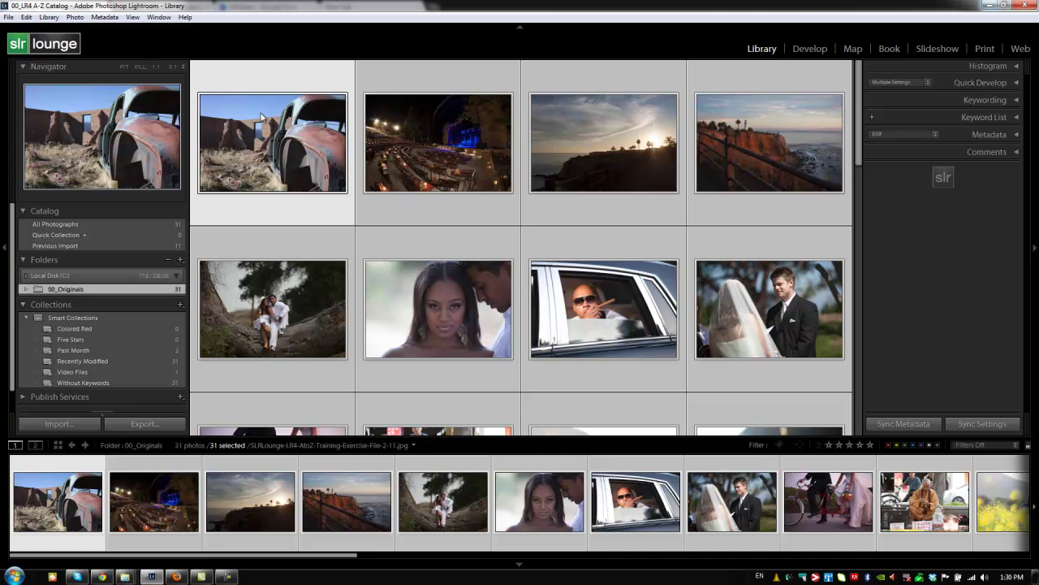
key(0)
Deselect all, flag only the car photo as a pick, remove that flag, then mark it rejected.
key(ctrl+d)
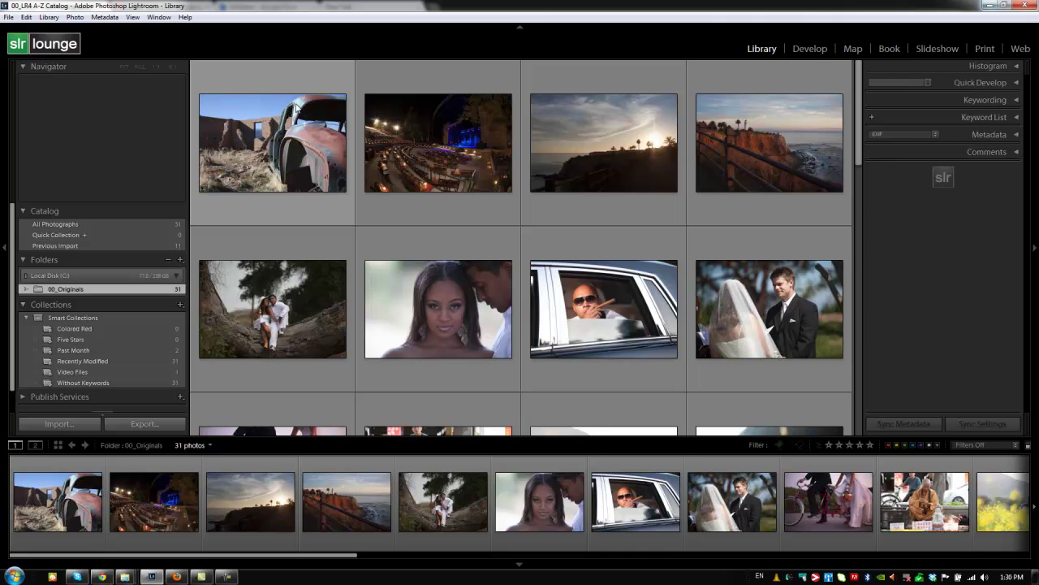
click(295, 106)
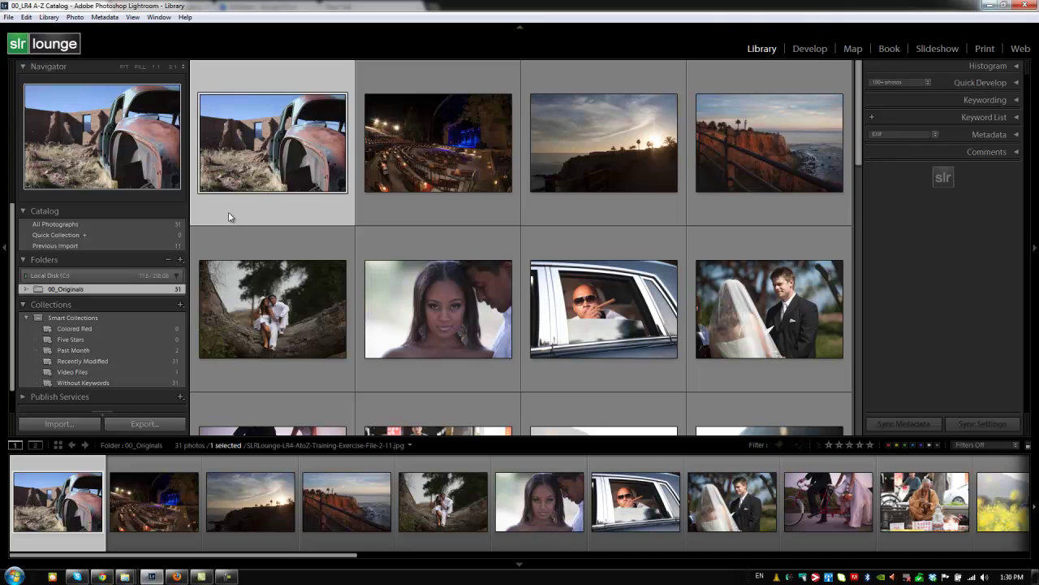
key(p)
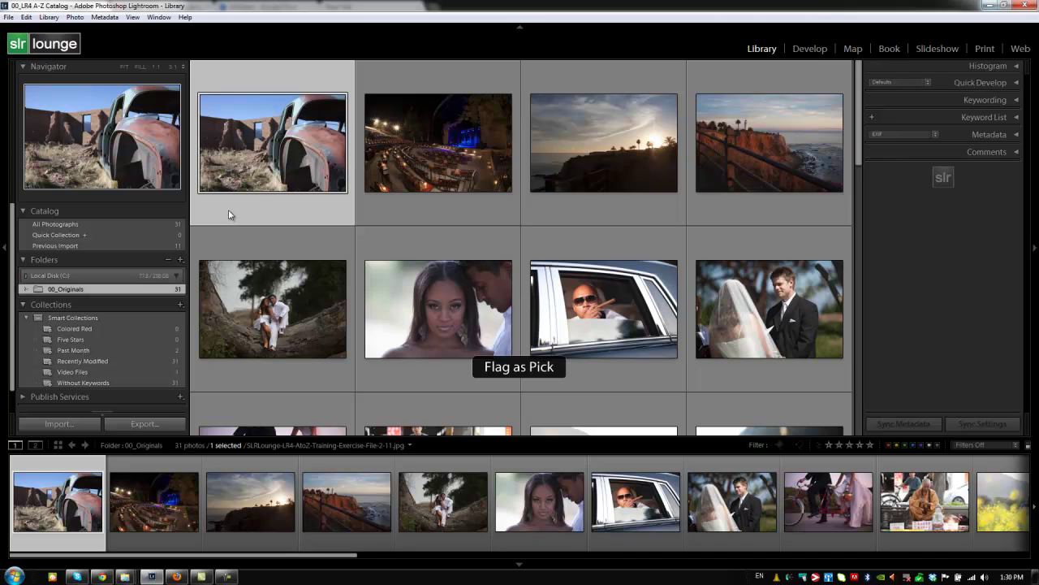
click(17, 457)
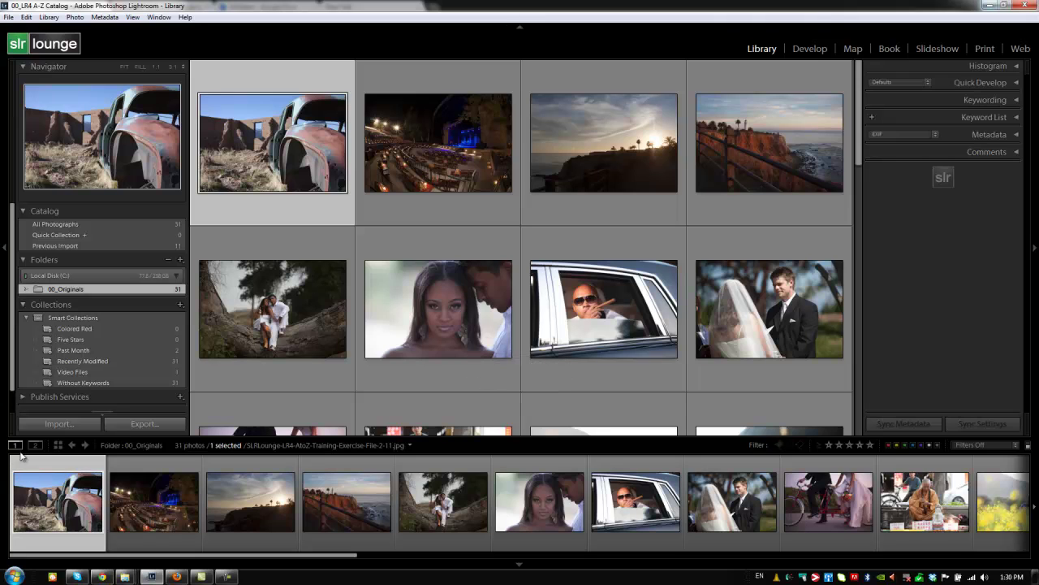
key(x)
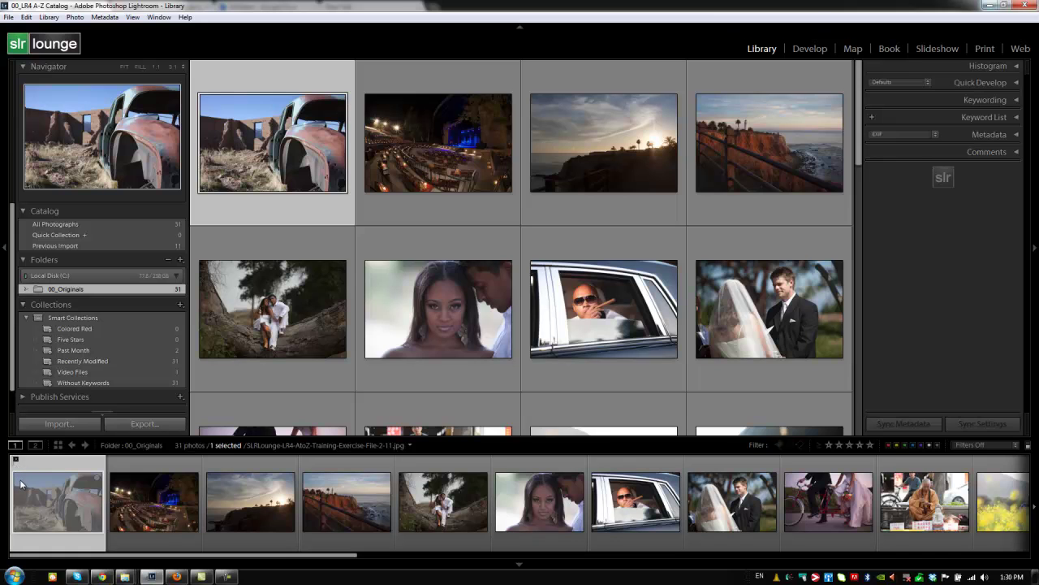
click(400, 168)
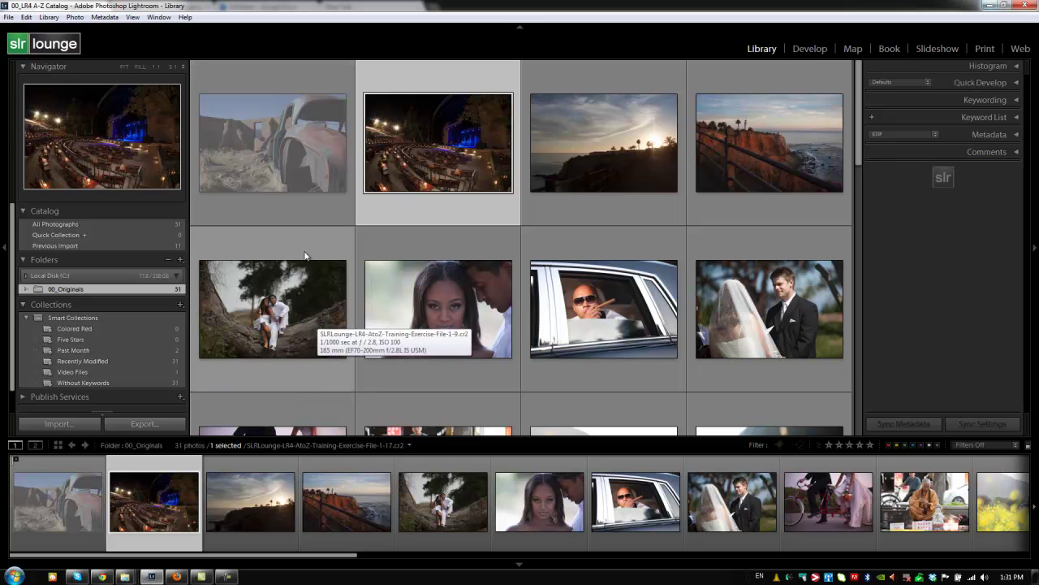
Select the car photo again and clear its reject flag with U.
click(283, 140)
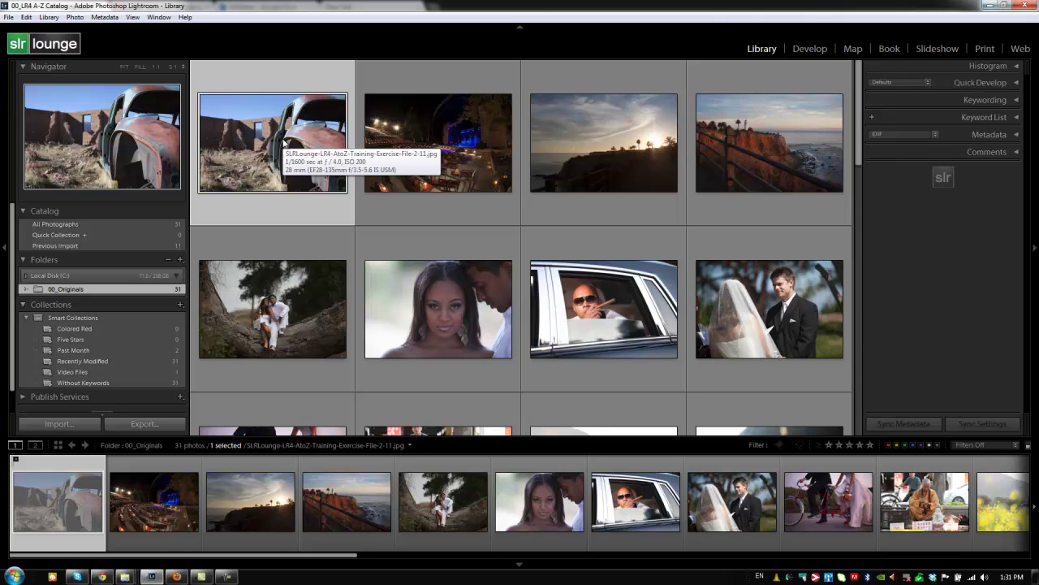
key(u)
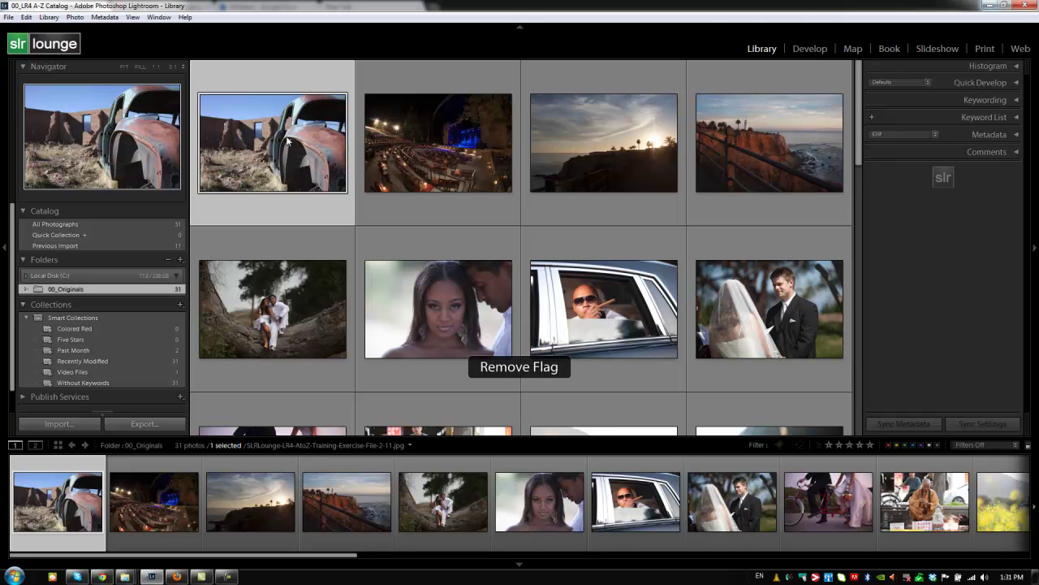